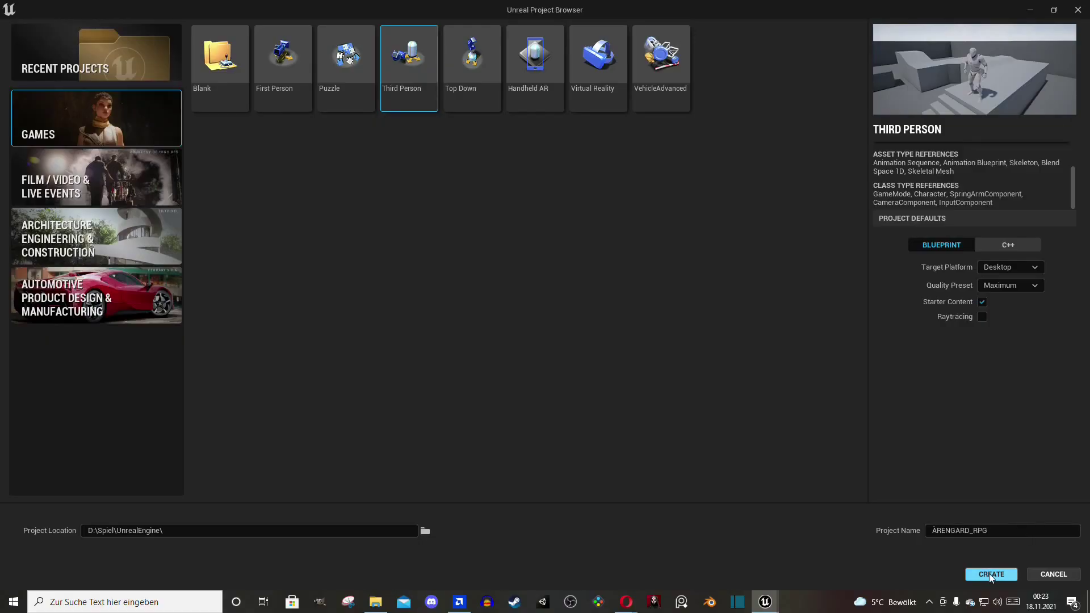
# - Create the ÀRENGARD_RPG project from the Third Person template with starter content and play-test its example map
pyautogui.click(991, 575)
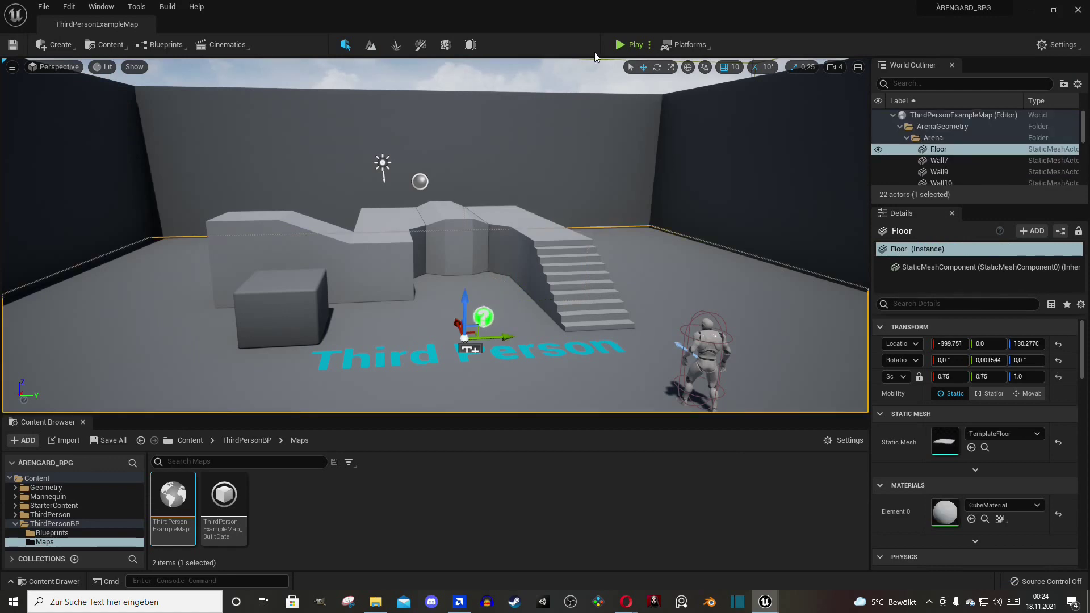
pyautogui.click(625, 43)
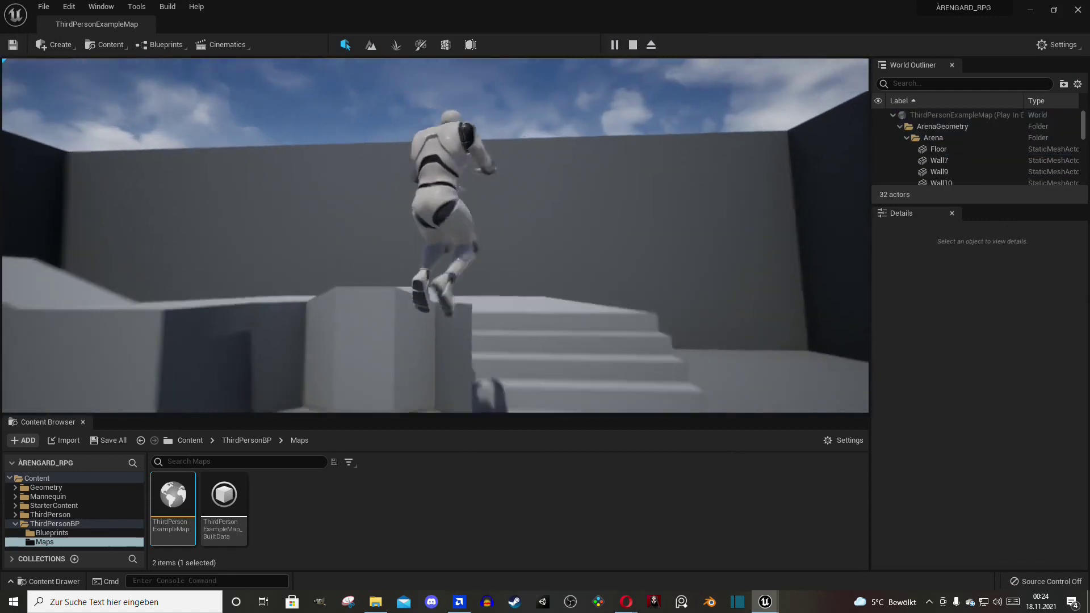
pyautogui.press('w')
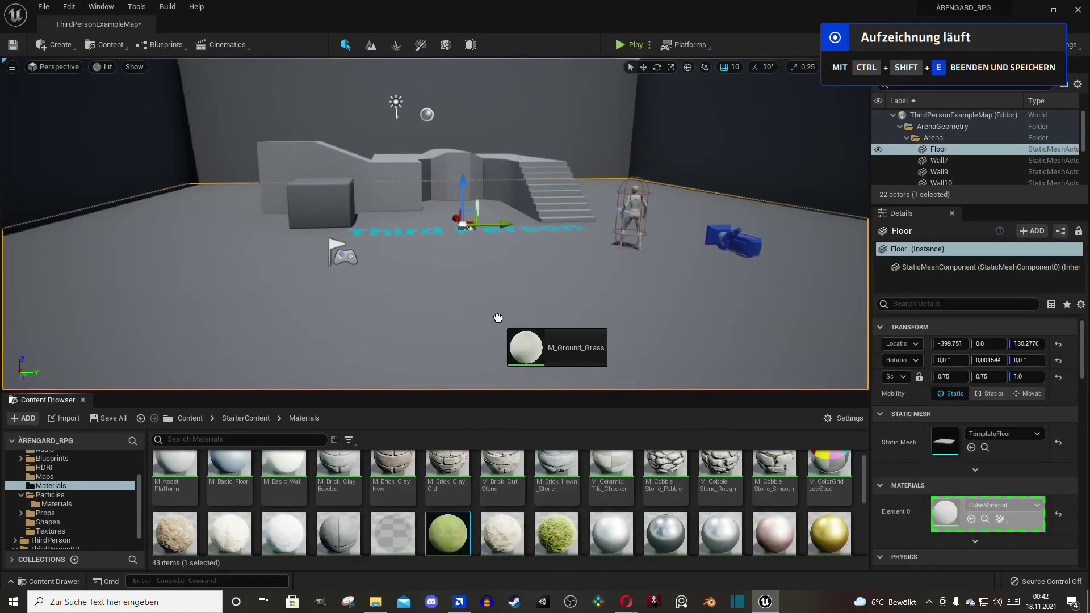
# - Apply the M_Ground_Grass material to the arena floor and replace it with M_Ground_Moss
pyautogui.moveTo(498, 318); pyautogui.dragTo(497, 319)
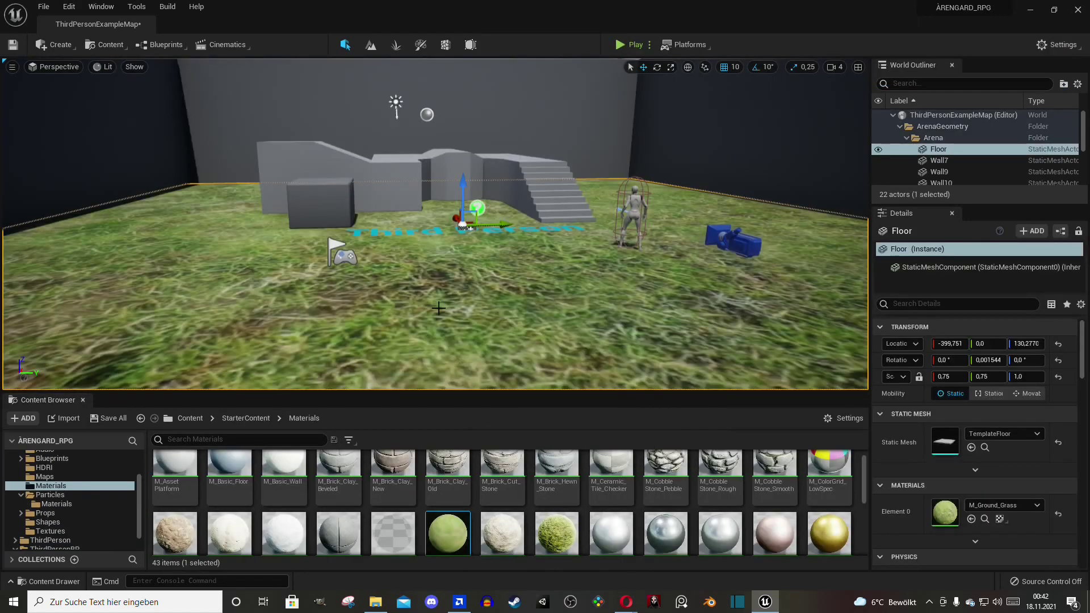
pyautogui.scroll(-1, 510, 496)
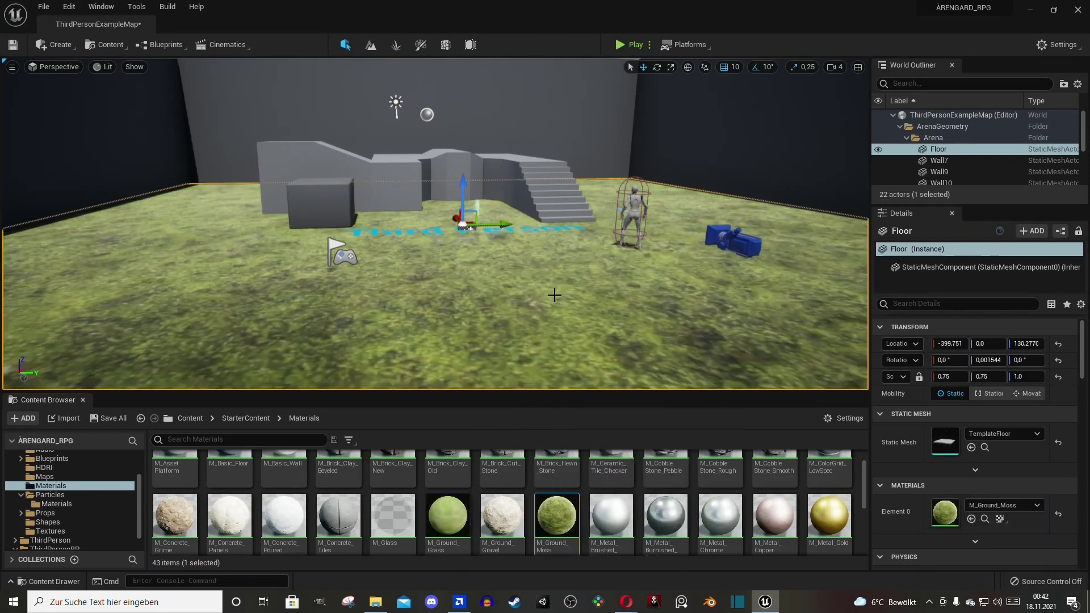
pyautogui.scroll(-1, 974, 500)
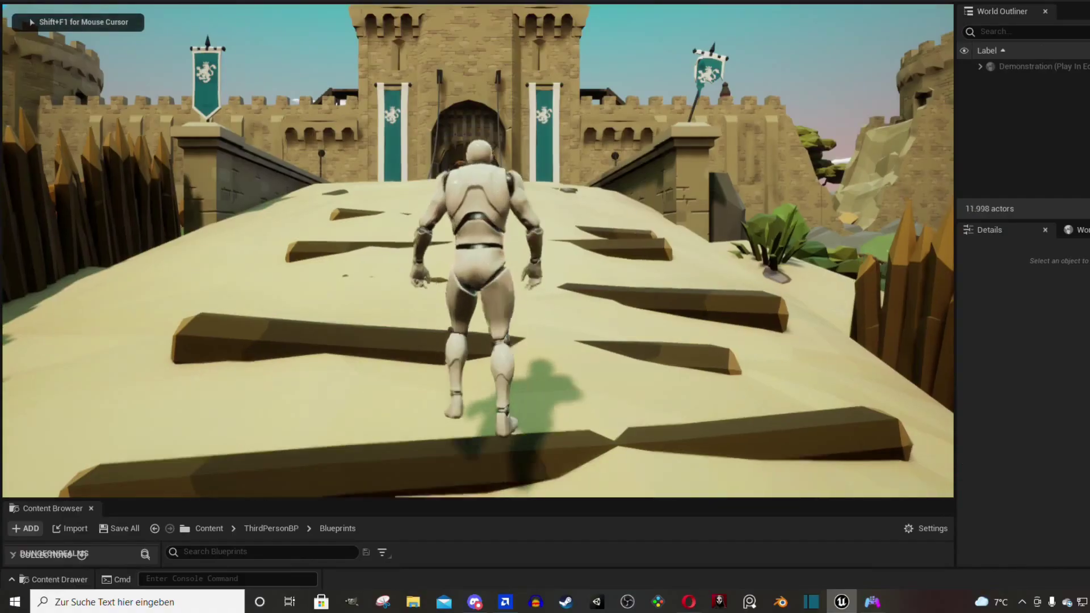
# - Run the mannequin up the path and through the castle gate in the Demonstration level
pyautogui.press('w')
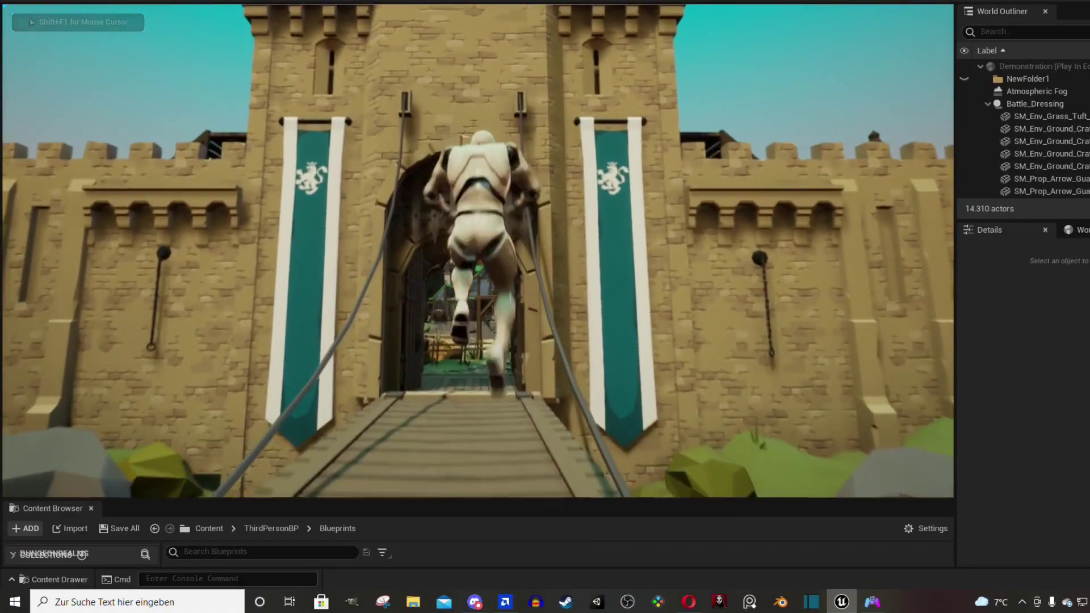
pyautogui.press('w')
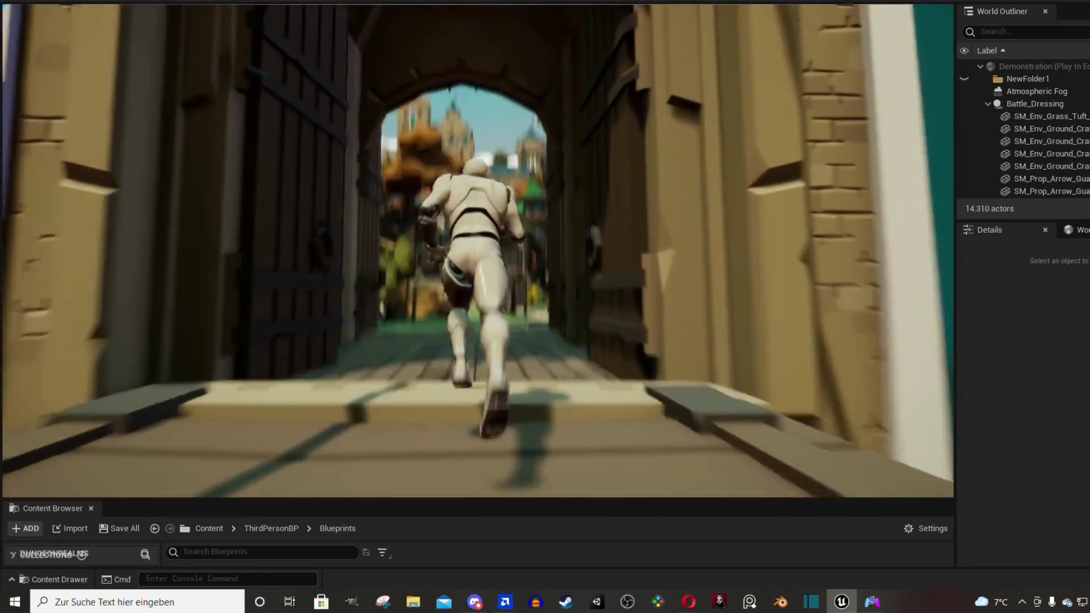
pyautogui.press('w')
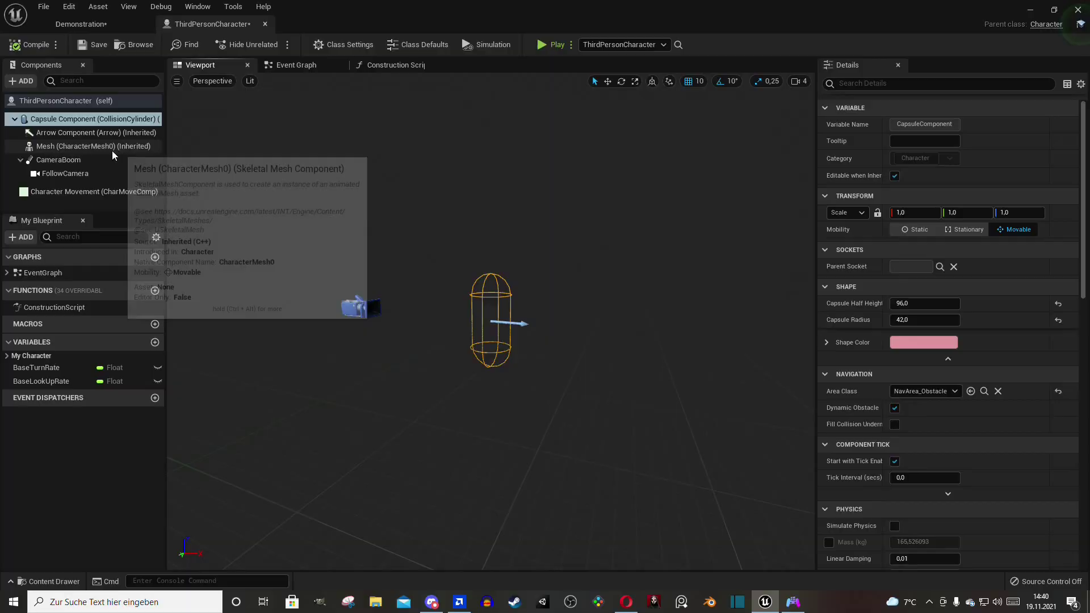
# - Set the skeletal mesh of ThirdPersonCharacter's Mesh component to SK_Chr_Hero_Male_01
pyautogui.click(91, 146)
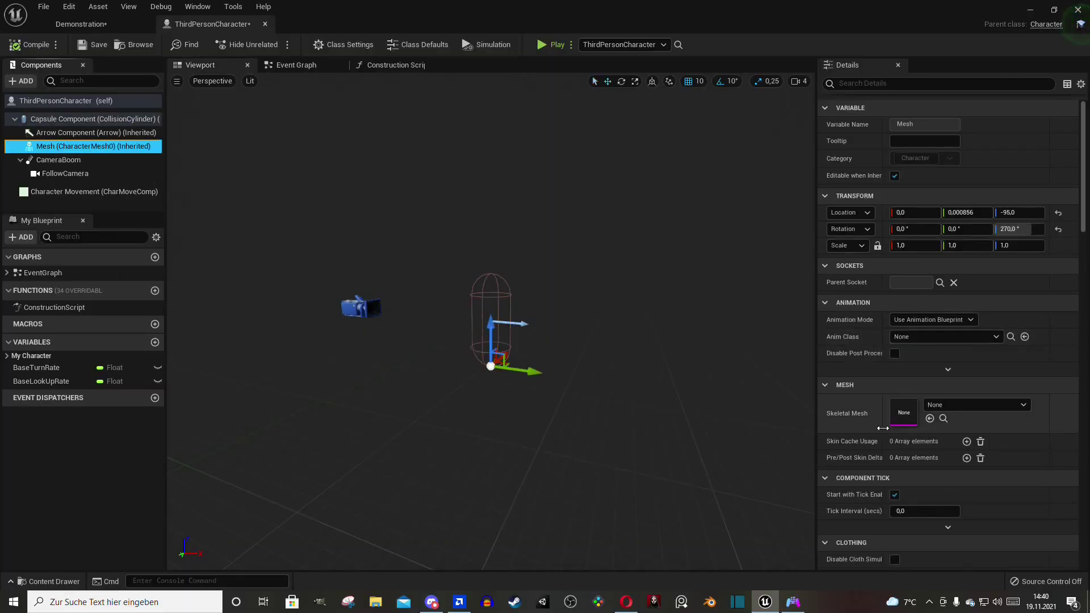
pyautogui.click(974, 404)
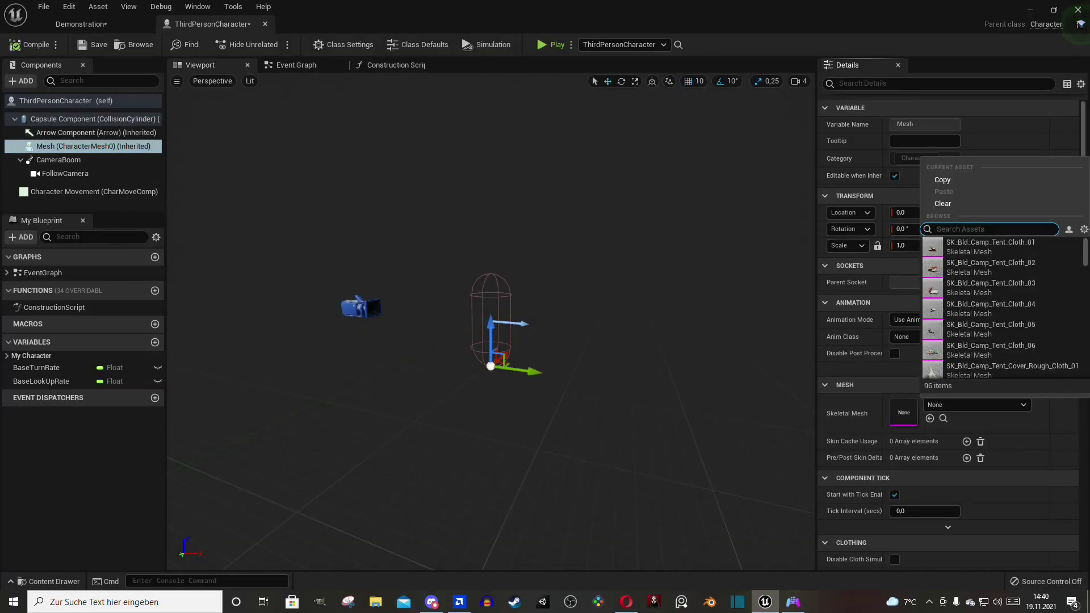
pyautogui.click(988, 267)
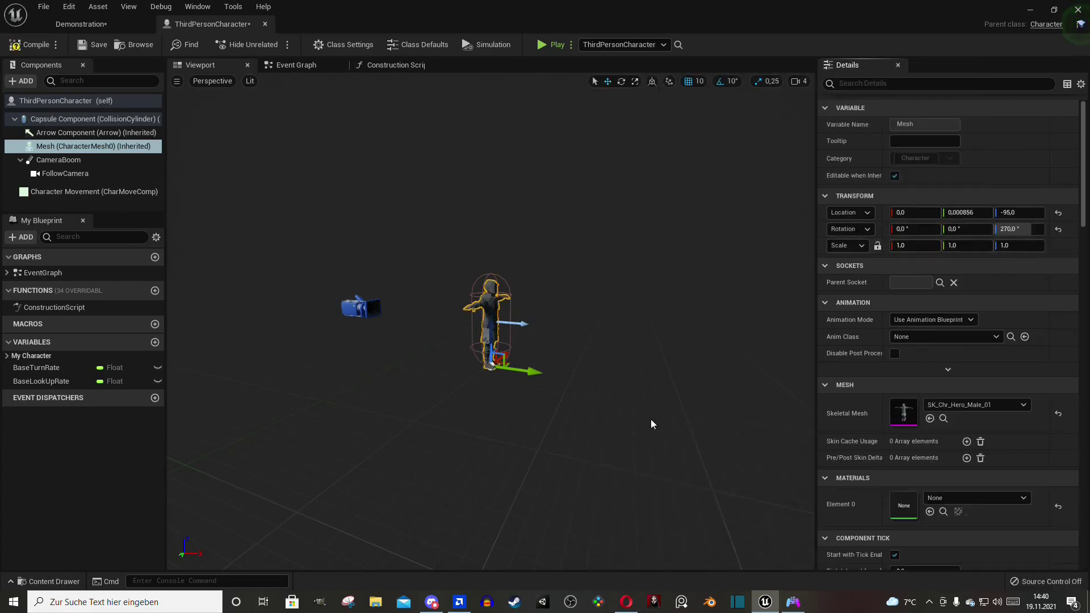
pyautogui.scroll(-1, 862, 448)
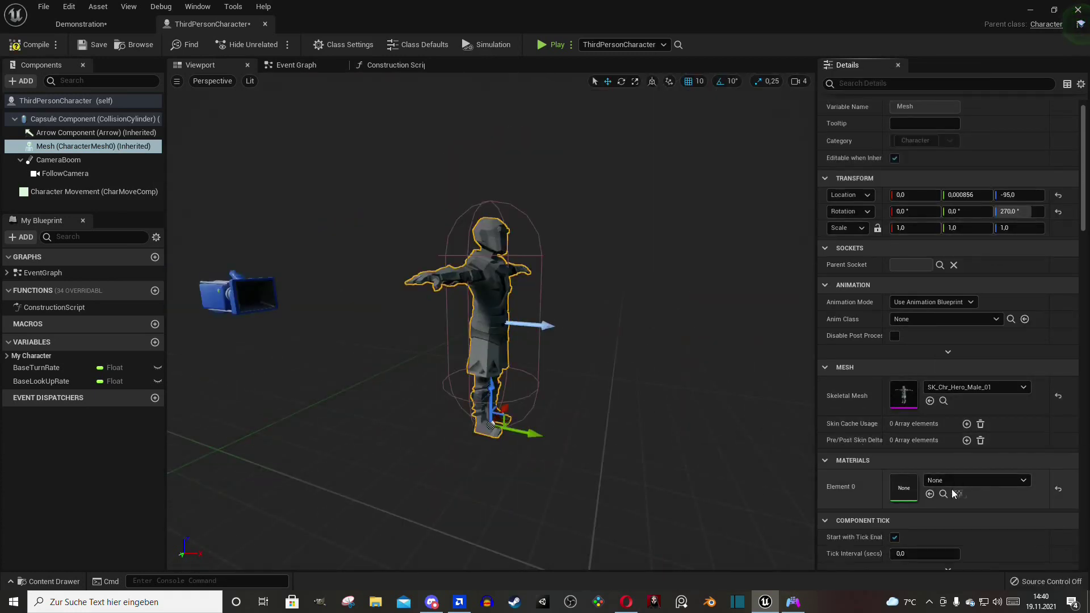
pyautogui.moveTo(568, 340)
pyautogui.mouseDown(button='right')
pyautogui.moveTo(522, 335)
pyautogui.moveTo(596, 341)
pyautogui.moveTo(562, 335)
pyautogui.mouseUp(button='right')
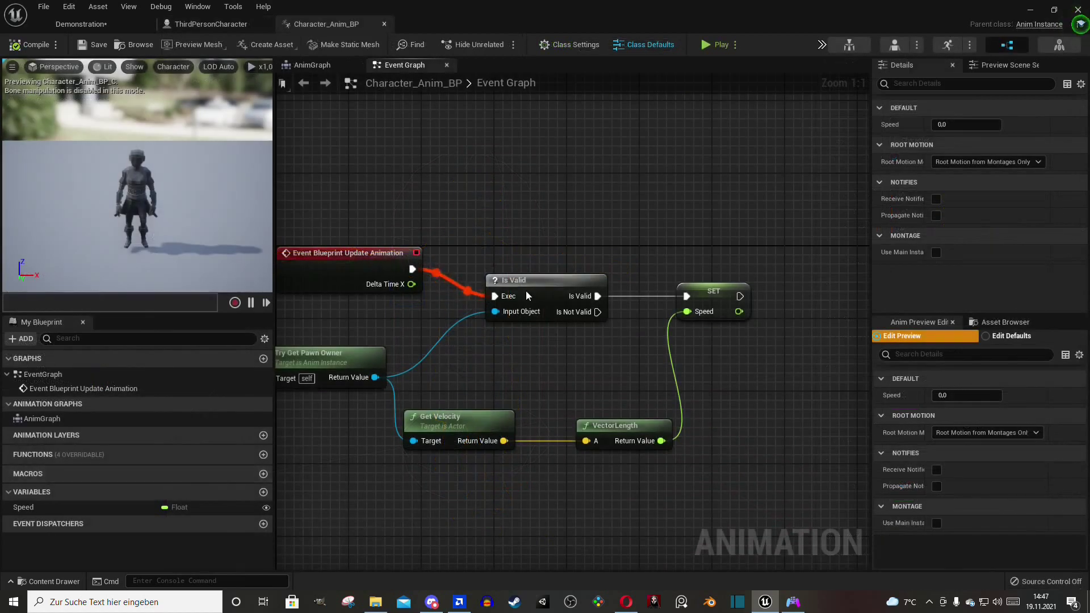
pyautogui.scroll(-1, 532, 234)
pyautogui.scroll(2, 598, 234)
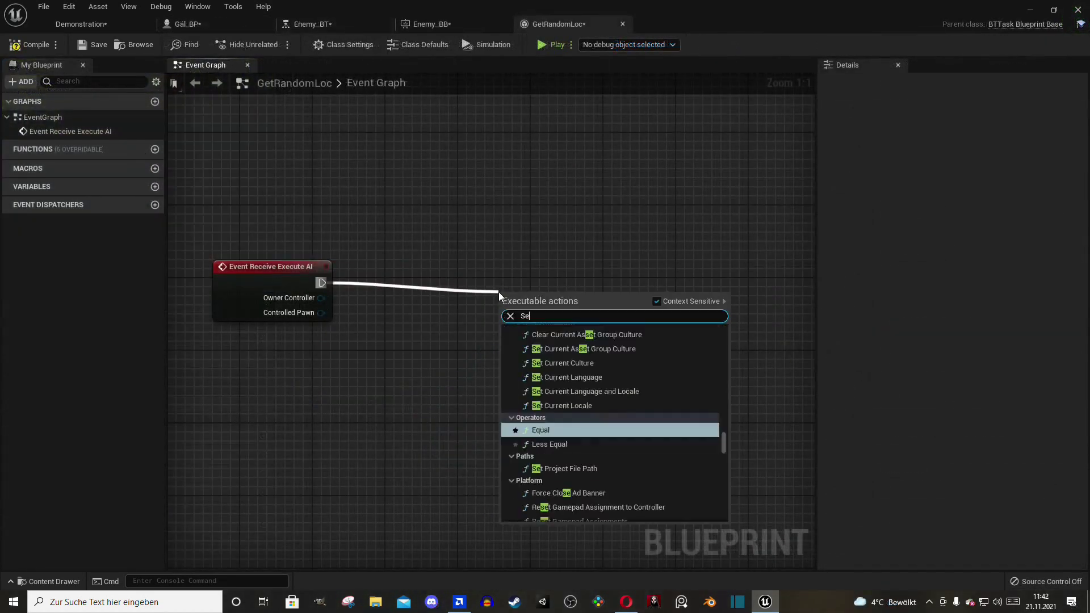
# - Add a Set Blackboard Value as Vector node executed by Event Receive Execute AI in GetRandomLoc
pyautogui.write('Black')
pyautogui.press('Down')
pyautogui.press('Down')
pyautogui.press('Down')
pyautogui.press('Return')
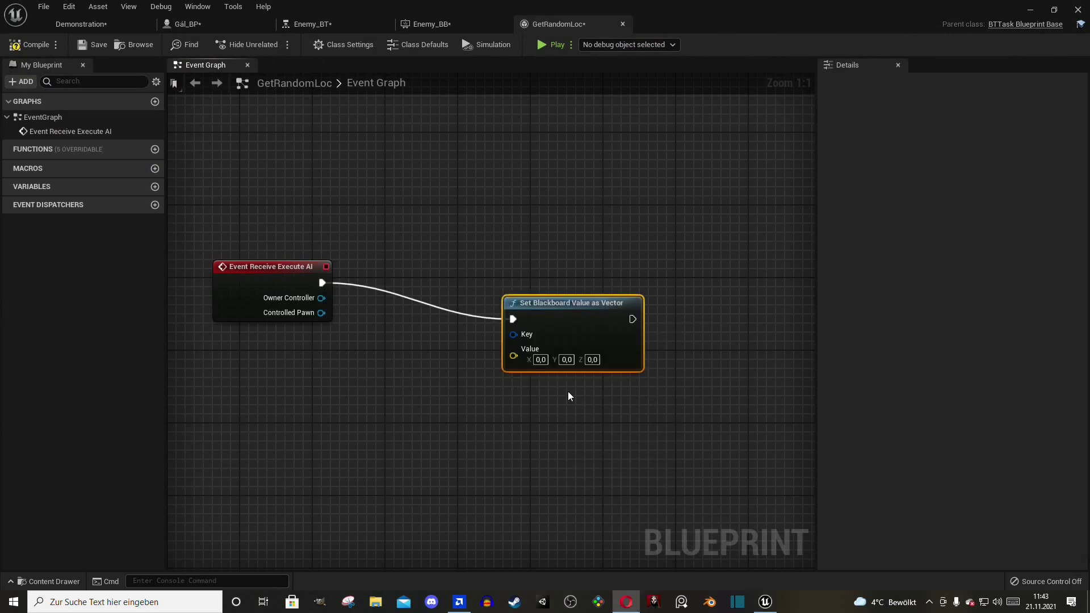
# - Promote the blackboard node's Key input to a BlackboardKey variable and feed its Value from a GetRandomLocationInNavigableRadius node
pyautogui.moveTo(468, 299); pyautogui.dragTo(419, 357)
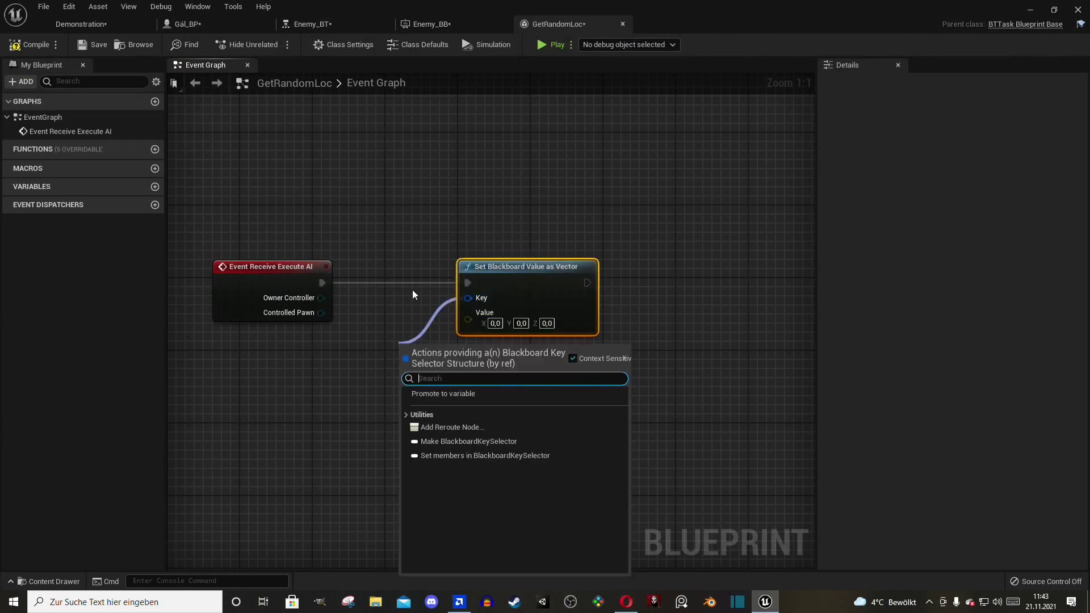
pyautogui.click(457, 407)
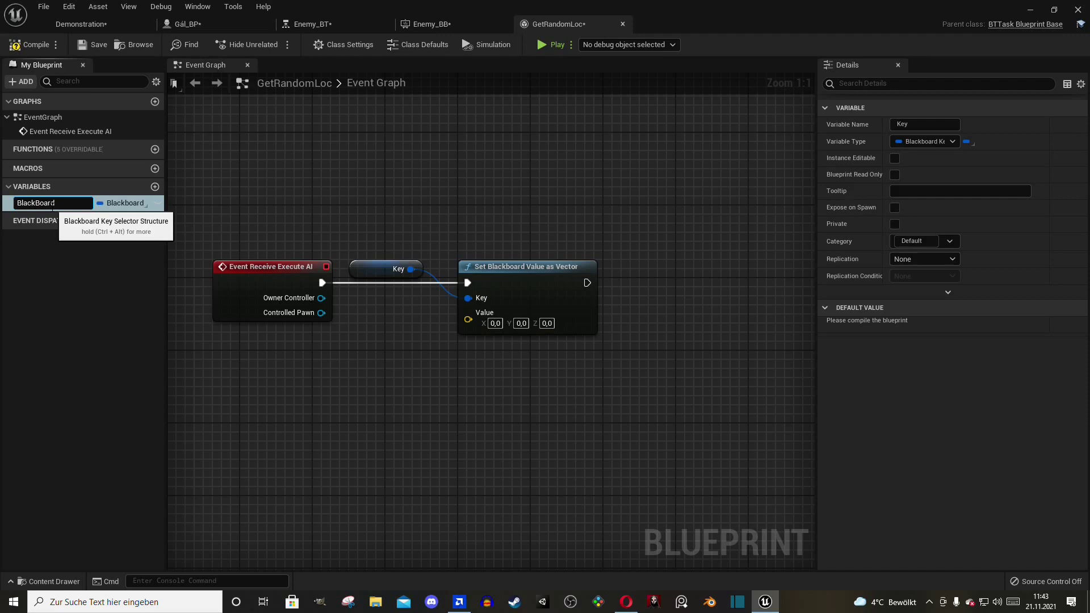
pyautogui.moveTo(403, 372); pyautogui.dragTo(526, 348, button='right')
pyautogui.moveTo(591, 288); pyautogui.dragTo(540, 361)
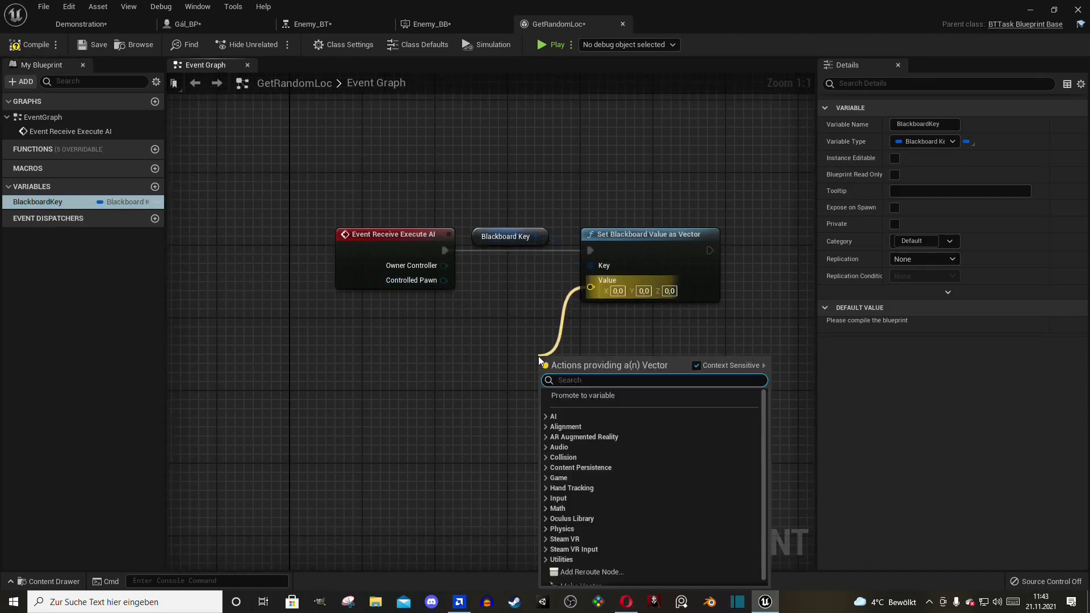
pyautogui.press('Return')
# - Link Controlled Pawn through a GetActorLocation node to the random location node's Origin, placing the new node just below the event
pyautogui.moveTo(445, 280); pyautogui.dragTo(415, 382)
pyautogui.write('GetA')
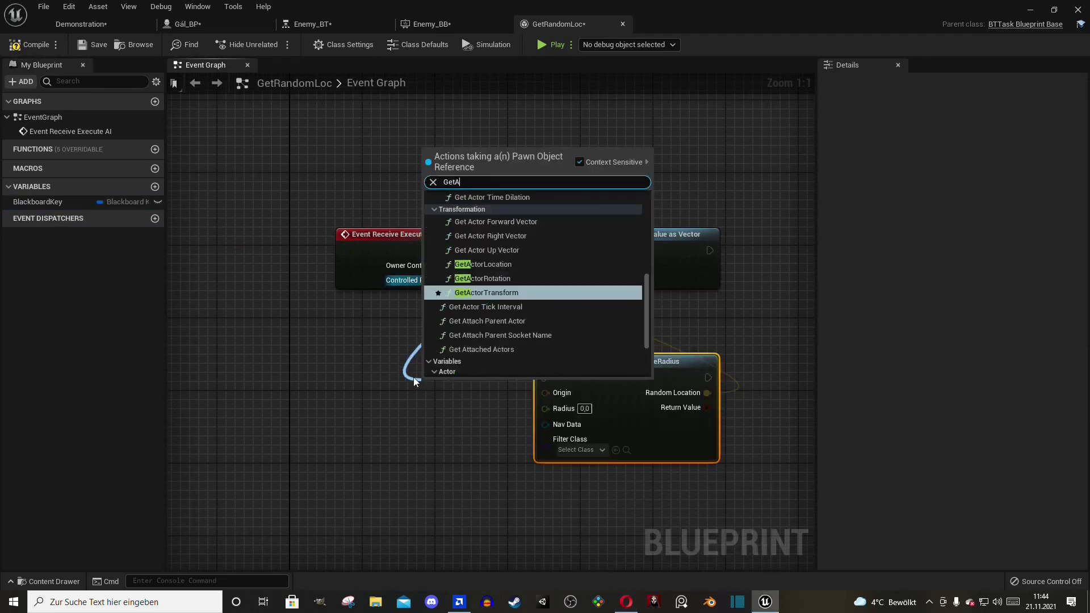
pyautogui.write('ctor')
pyautogui.press('Up')
pyautogui.press('Up')
pyautogui.press('Return')
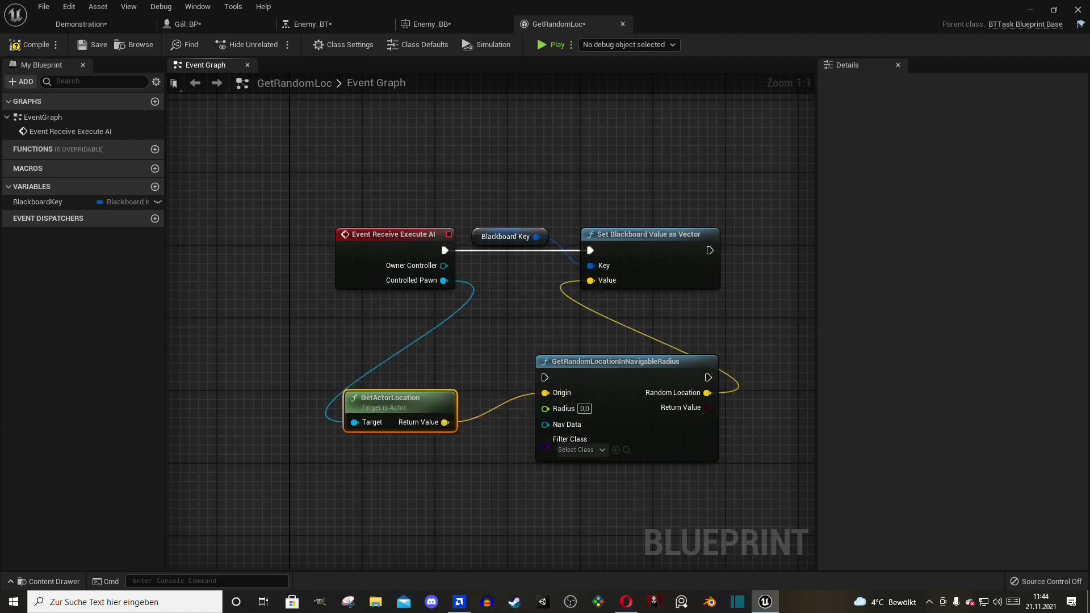
pyautogui.moveTo(410, 401); pyautogui.dragTo(415, 321)
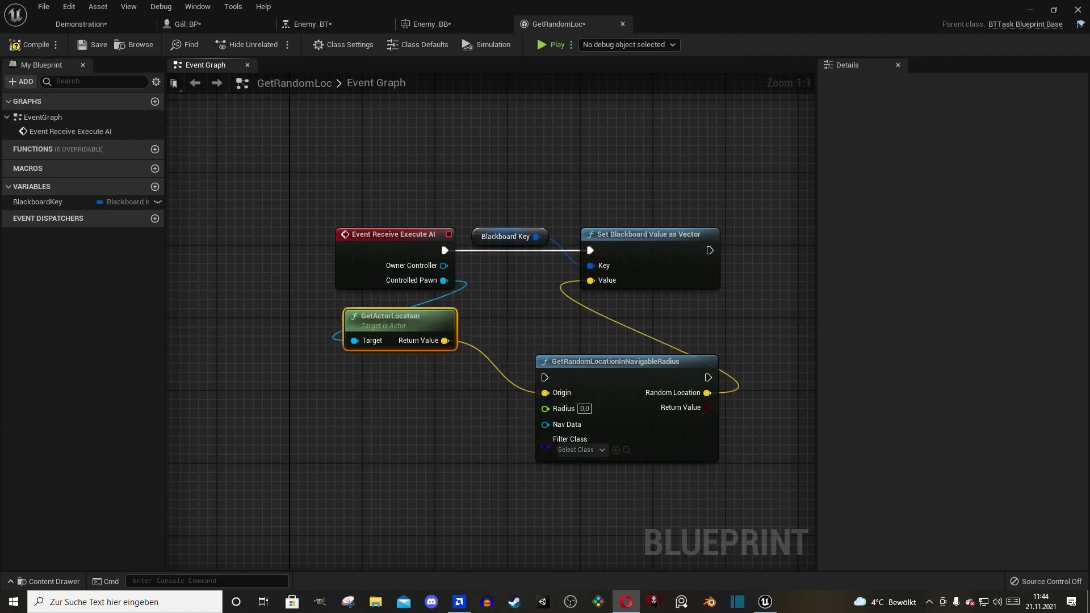
# - Promote the Radius input of GetRandomLocationInNavigableRadius to a named variable
pyautogui.moveTo(474, 421); pyautogui.dragTo(473, 420)
pyautogui.click(512, 465)
pyautogui.write('Radu')
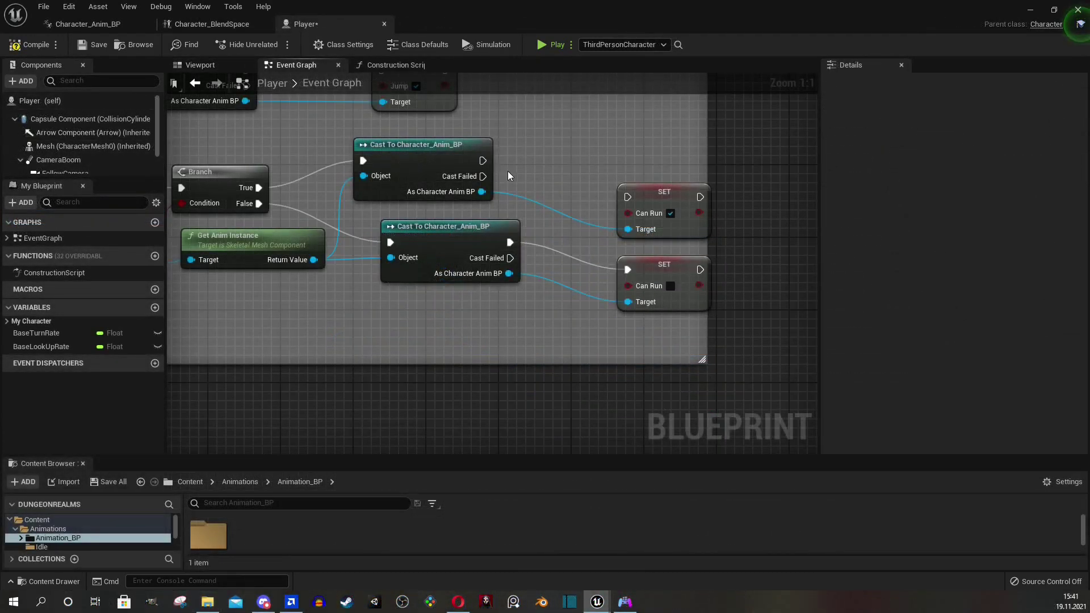
# - Connect the upper Cast To Character_Anim_BP node's execution output to the SET node with Can Run enabled
pyautogui.moveTo(603, 195); pyautogui.dragTo(622, 198)
pyautogui.click(478, 161)
pyautogui.moveTo(585, 139); pyautogui.dragTo(583, 404, button='right')
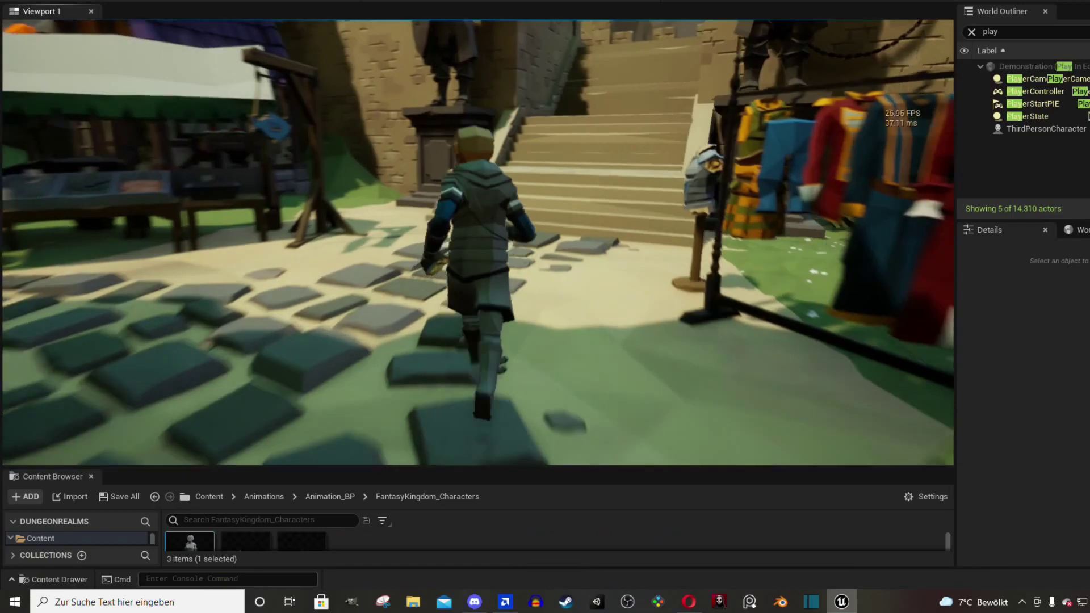
# - Run the hero character through the castle market to test its movement and animation
pyautogui.press('w')
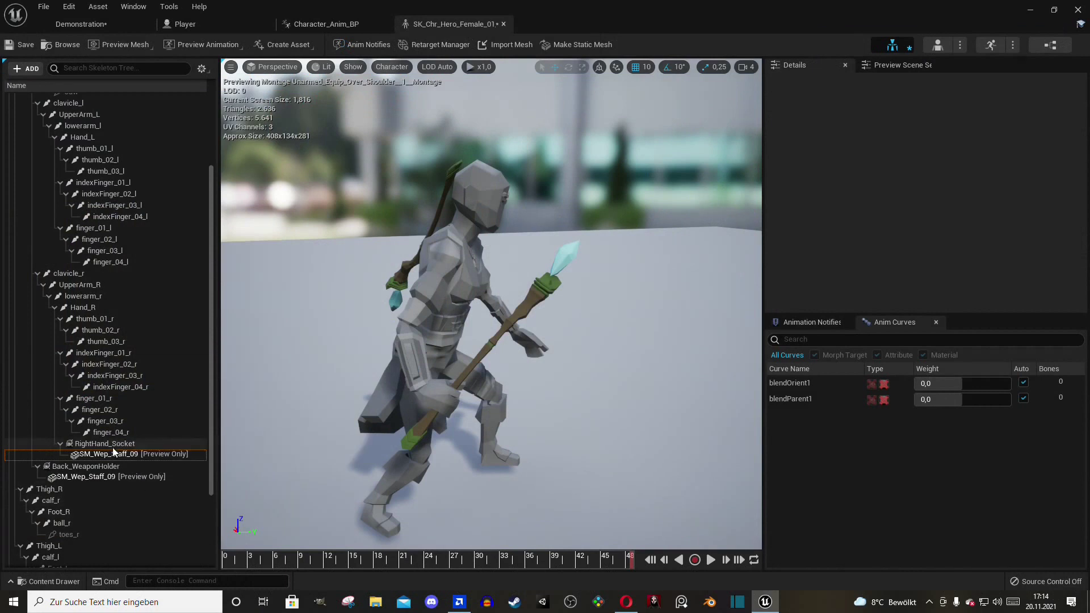
# - Select RightHand_Socket under Hand_R in the SK_Chr_Hero_Female_01 skeleton
pyautogui.click(117, 445)
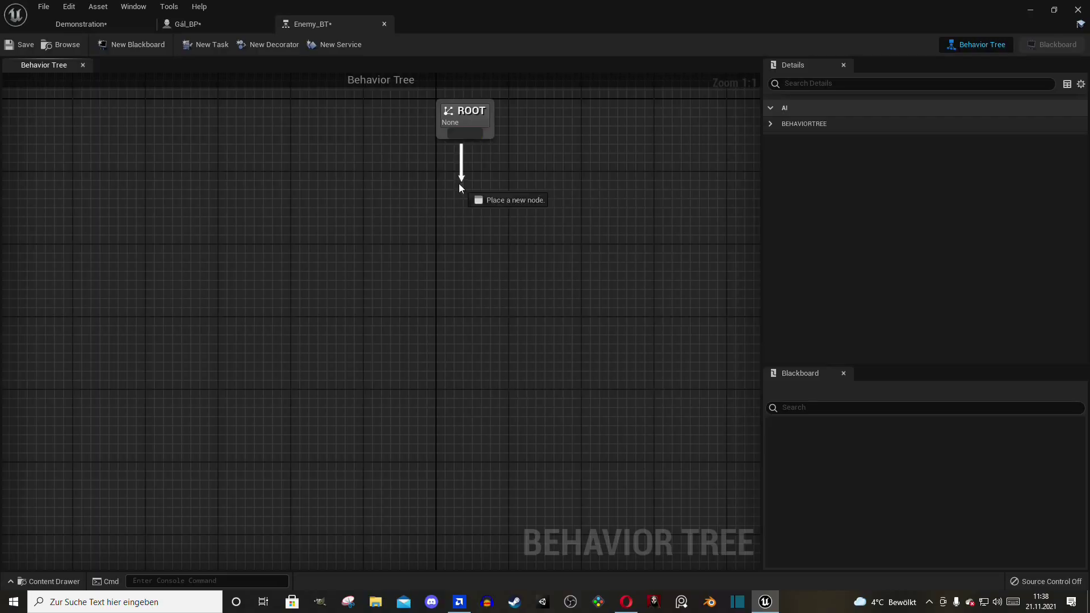
# - Build the Enemy_BT behavior tree with a Sequence under ROOT, and add Wait and move tasks beneath the Sequence
pyautogui.moveTo(459, 183); pyautogui.dragTo(458, 184)
pyautogui.write('seq')
pyautogui.click(466, 216)
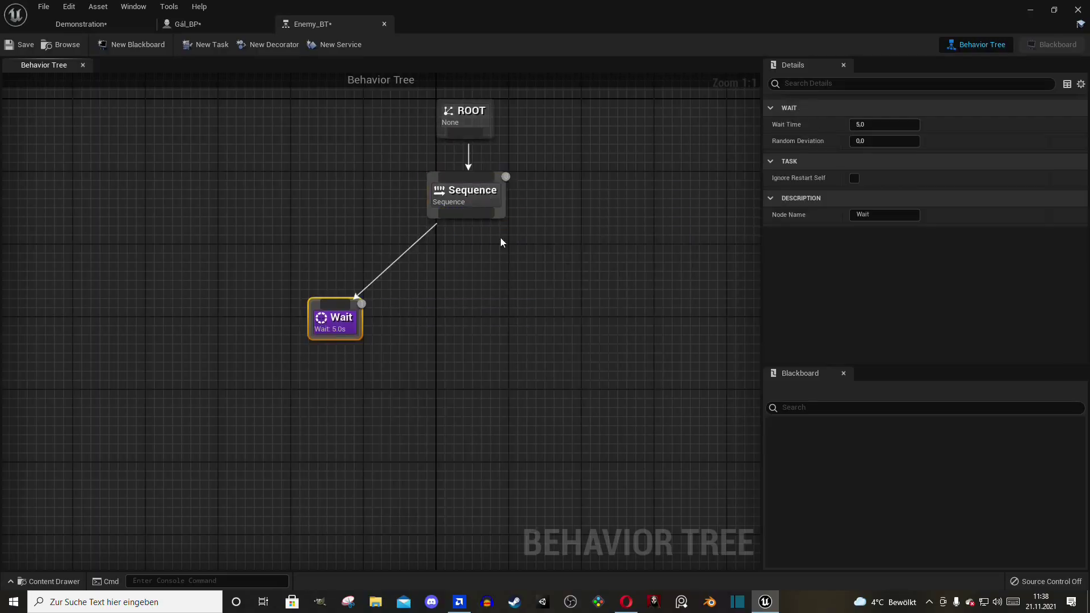
pyautogui.moveTo(467, 214); pyautogui.dragTo(469, 316)
pyautogui.write('move')
pyautogui.click(480, 357)
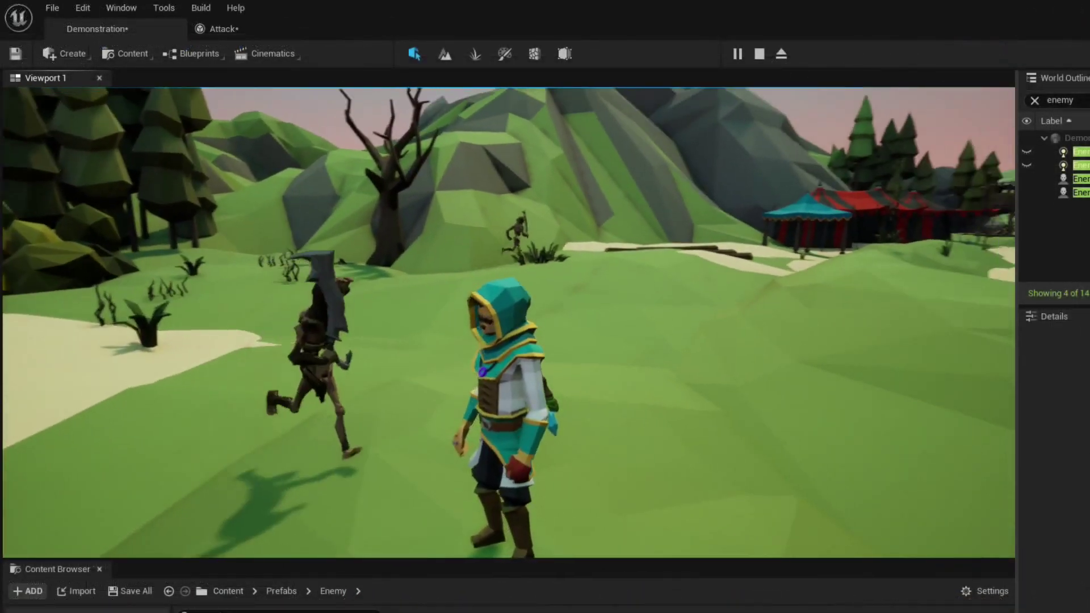
# - Move the player around the running skeleton enemy to test its behavior in the level
pyautogui.press('s')
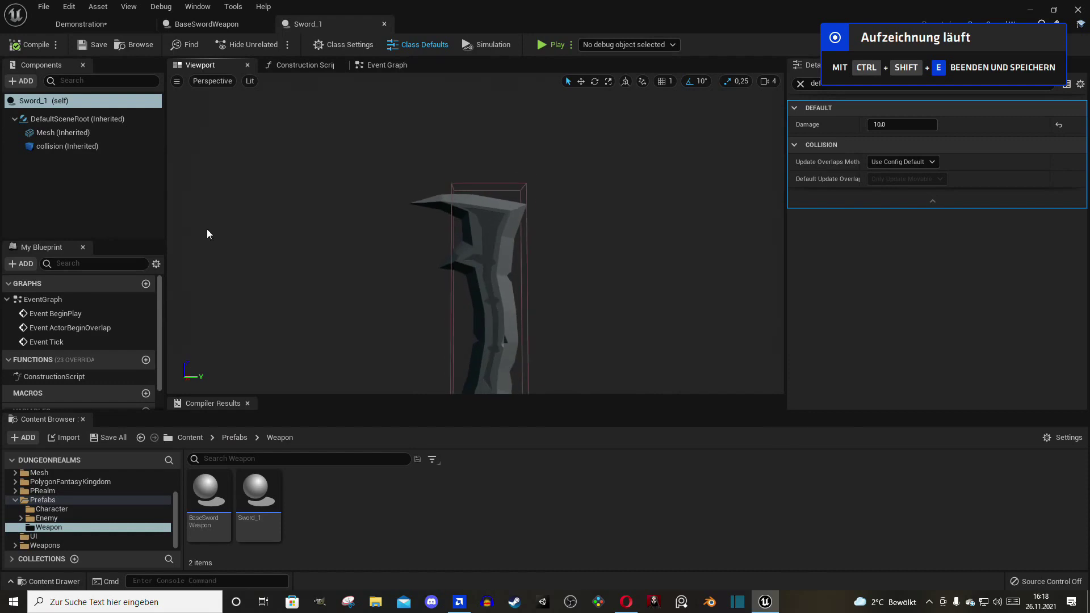
# - Create a child Blueprint class from BaseSwordWeapon in the Prefabs/Weapon folder
pyautogui.click(206, 24)
pyautogui.scroll(-4, 476, 242)
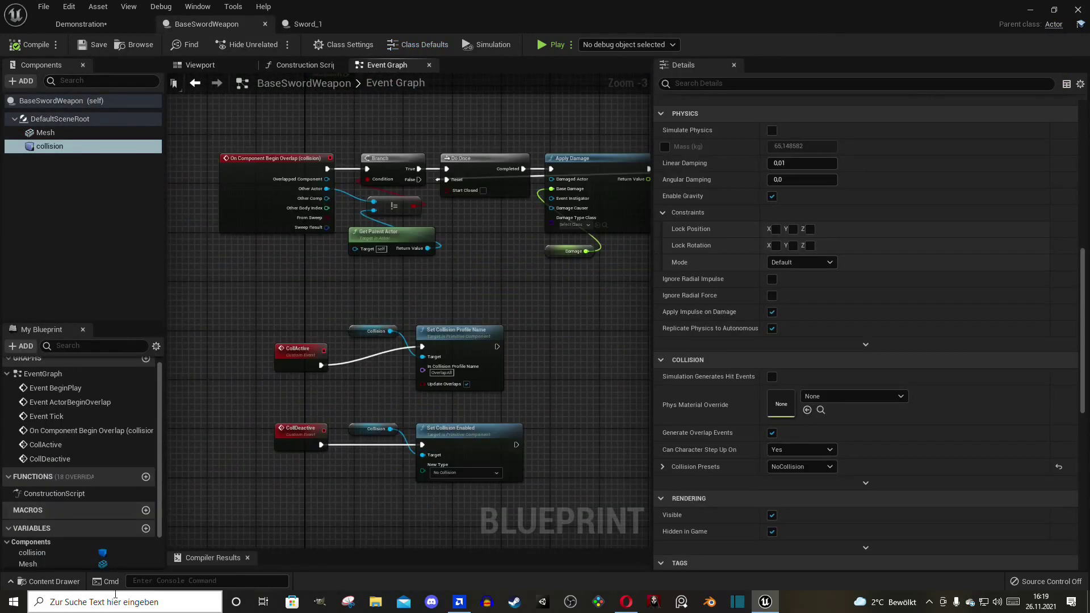
pyautogui.hotkey('ctrl', 'space')
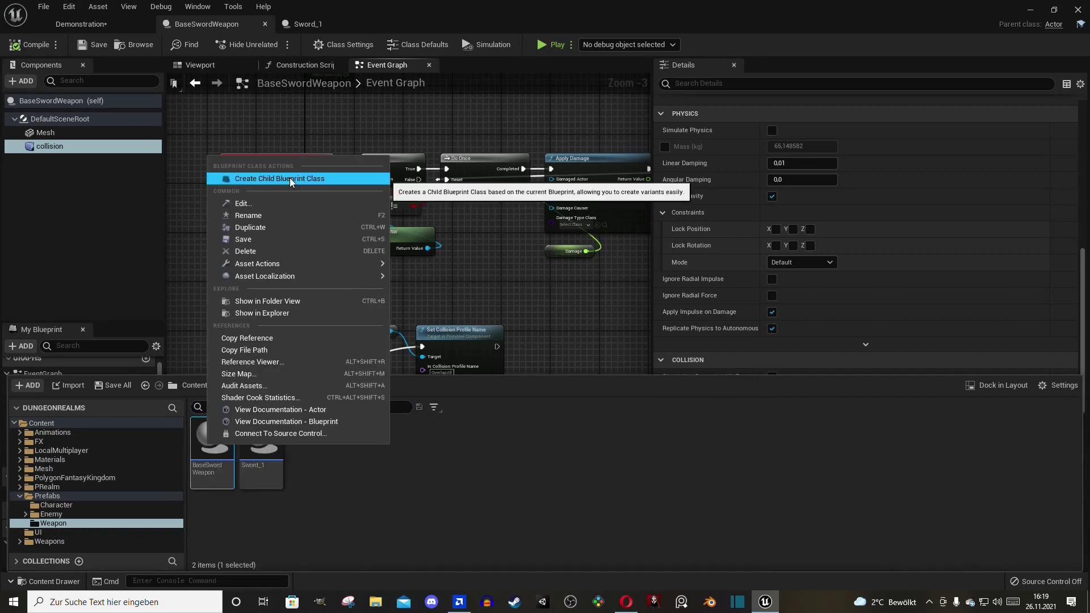
pyautogui.click(290, 179)
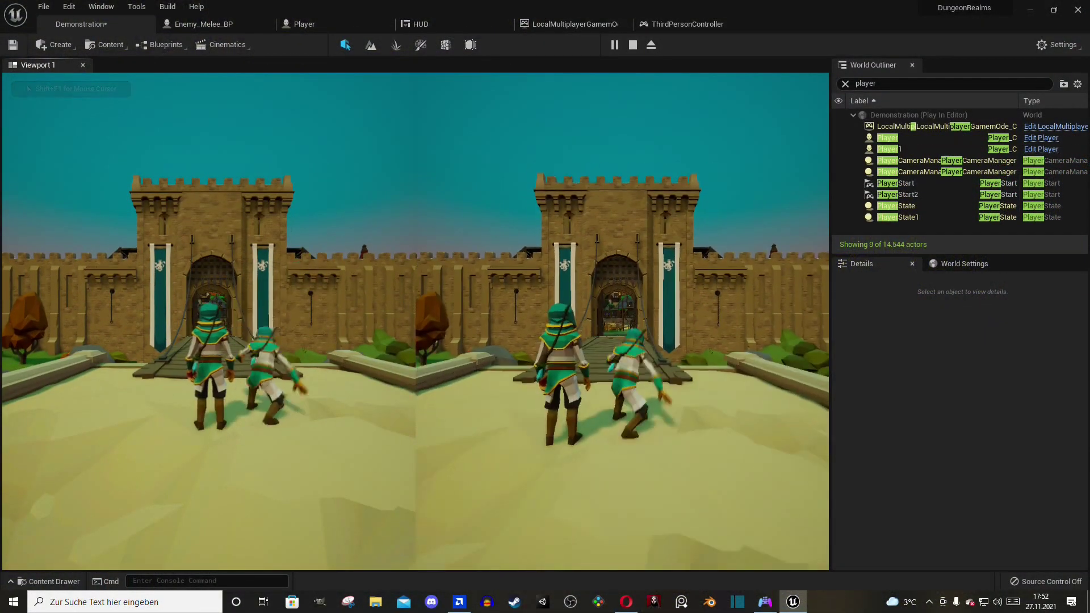
# - Test player movement in front of the castle in the local split-screen session
pyautogui.press('s')
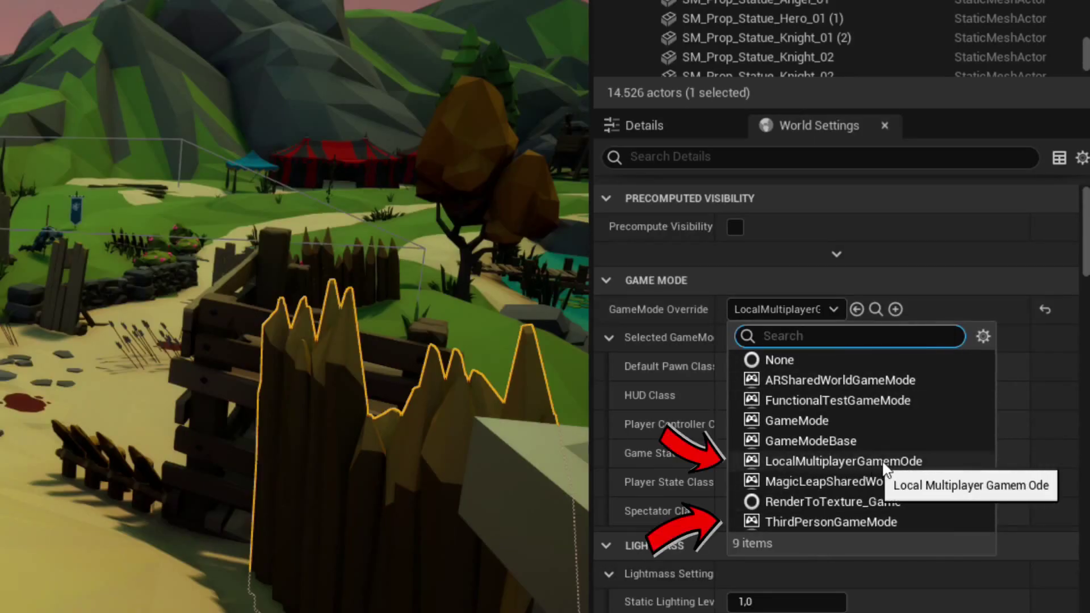
# - Keep LocalMultiplayerGamemOde as the GameMode Override and start a split-screen play session
pyautogui.press('Escape')
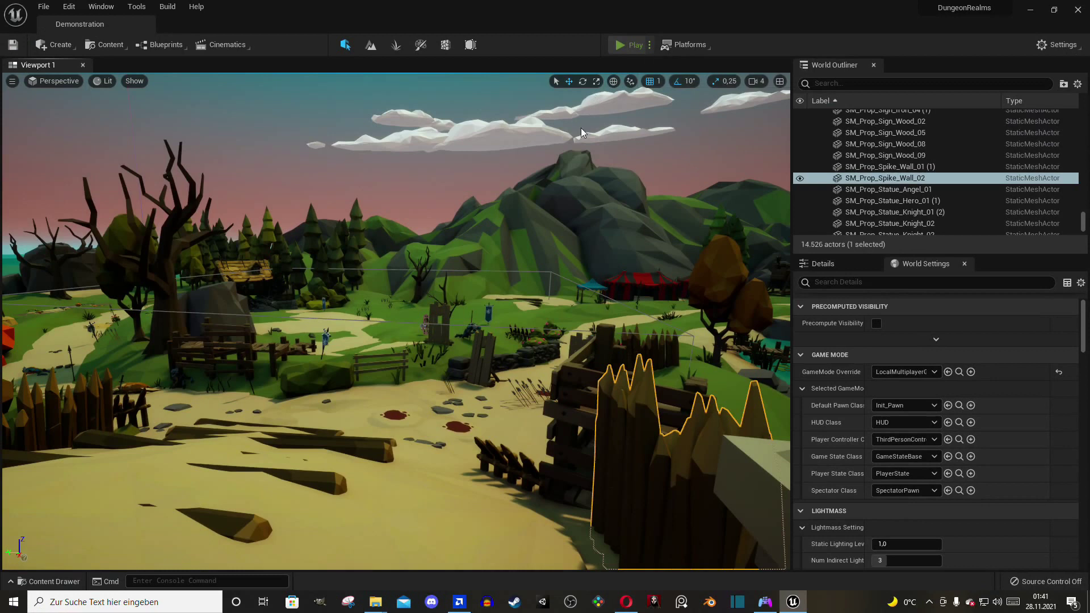
pyautogui.hotkey('alt', 'p')
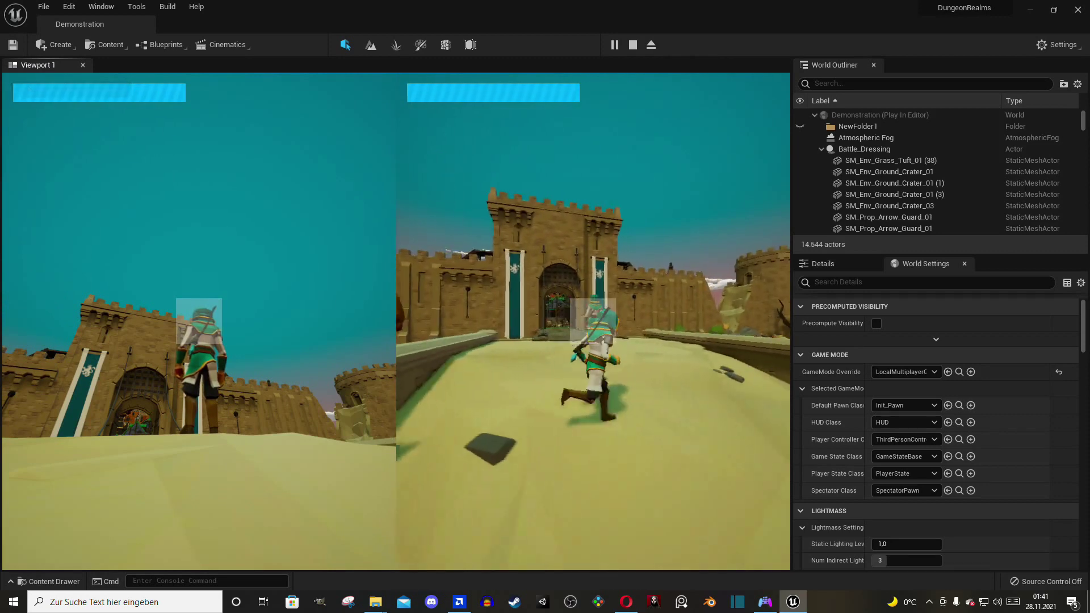
# - End the split-screen session, set the GameMode Override to ThirdPersonGame, and start a single-player play session
pyautogui.press('Escape')
pyautogui.click(906, 372)
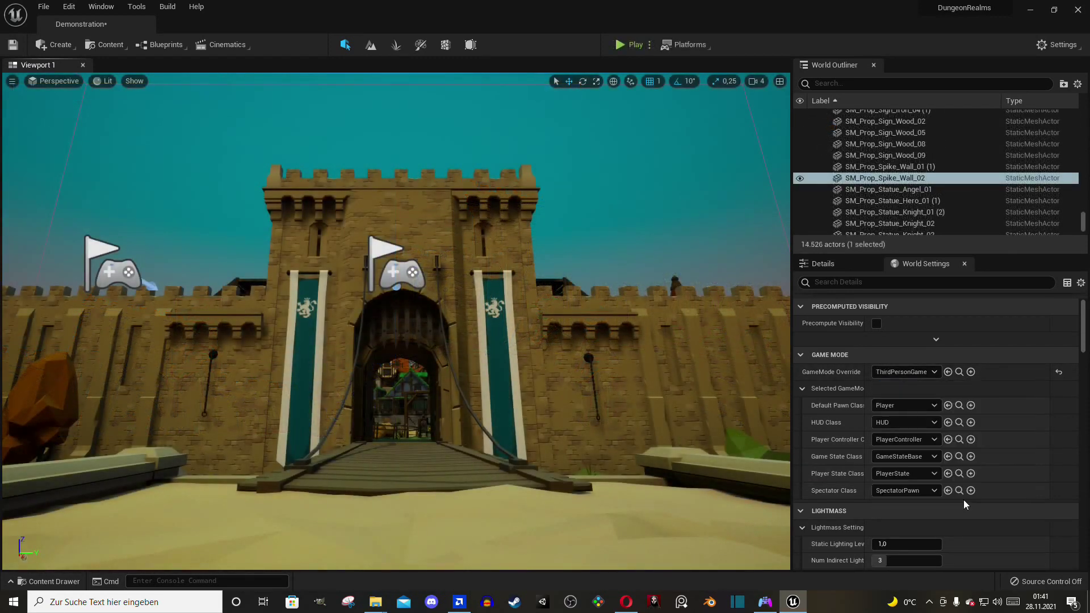
pyautogui.click(933, 497)
pyautogui.click(621, 43)
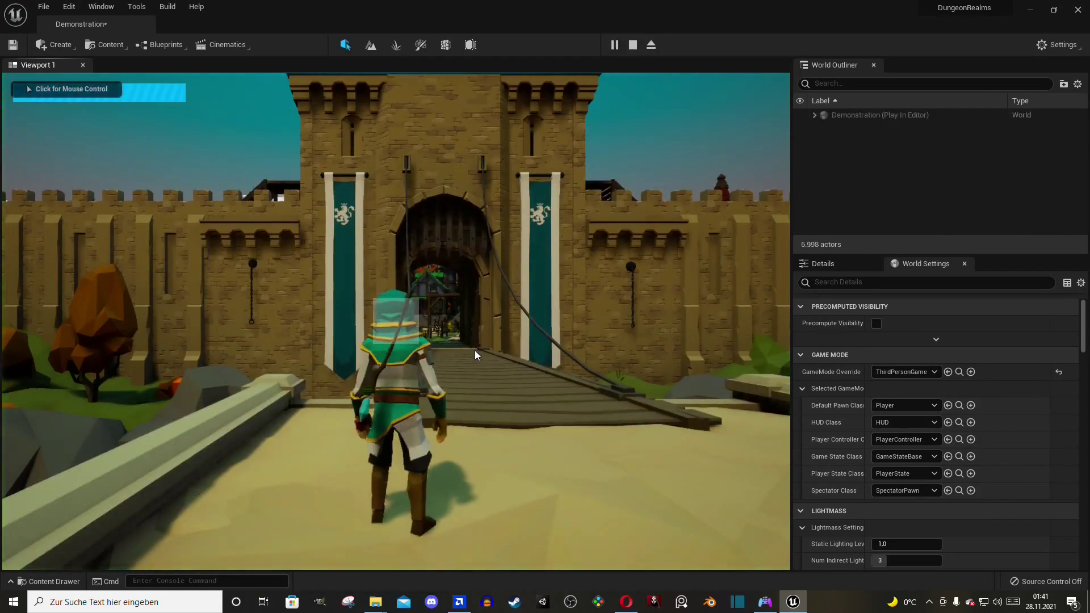
# - Test running and jumping with the player in front of the castle and around its surroundings in single-player
pyautogui.click(481, 344)
pyautogui.press('s')
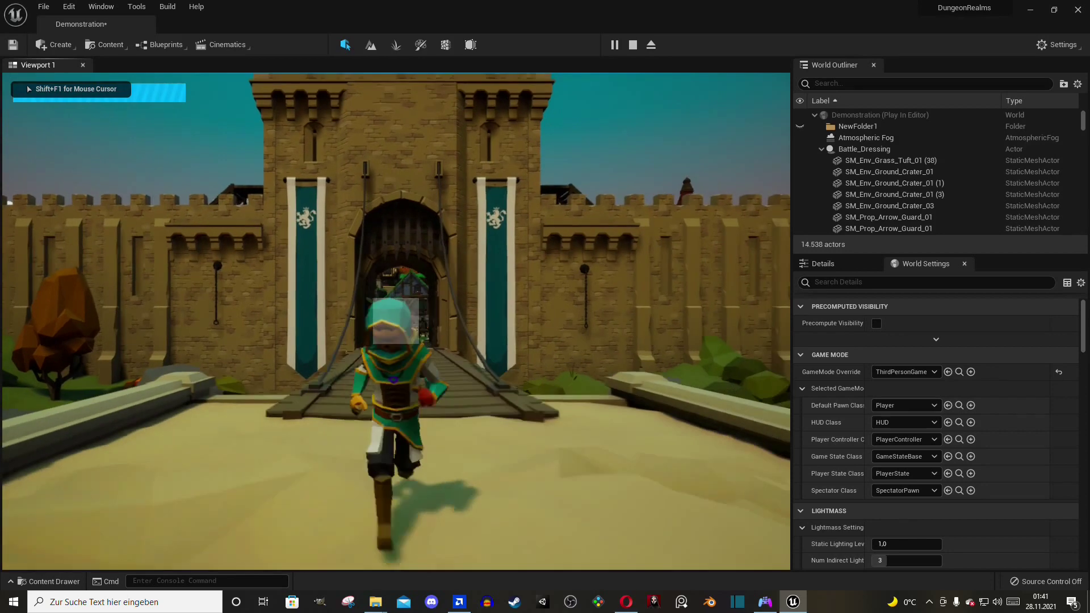
pyautogui.press('w')
pyautogui.press('w')
pyautogui.press('space')
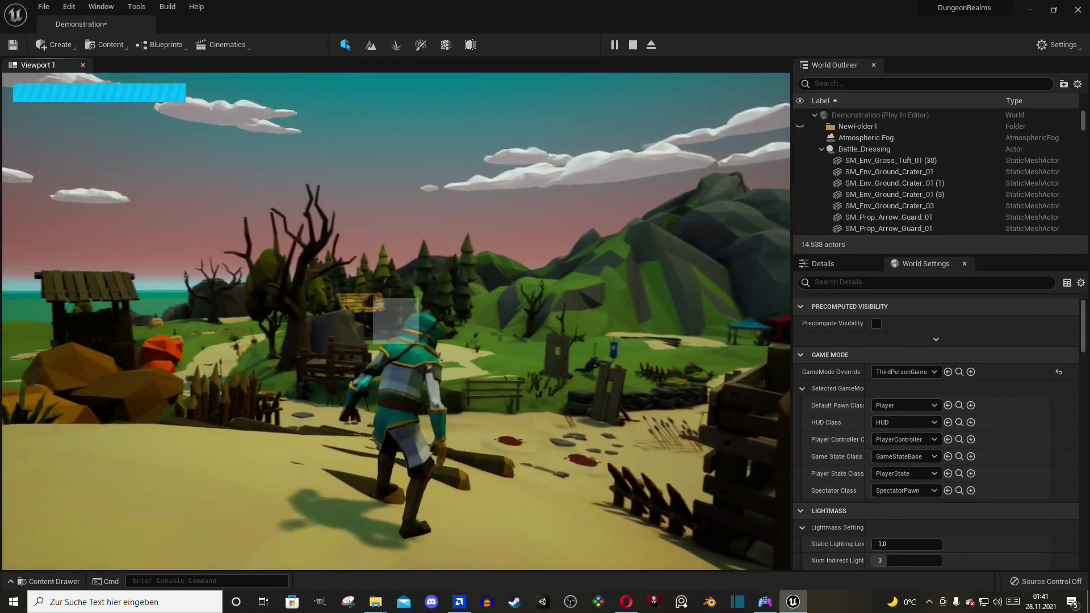
pyautogui.press('w')
pyautogui.press('w')
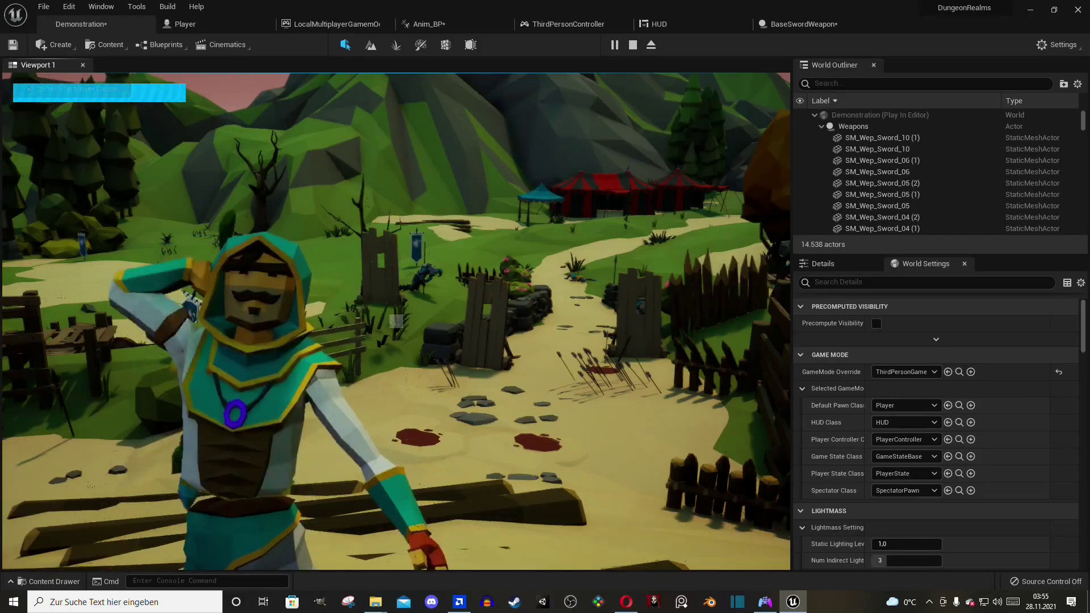
# - Test the player's forward and sideways movement near the wooden barricades outside the castle
pyautogui.press('w')
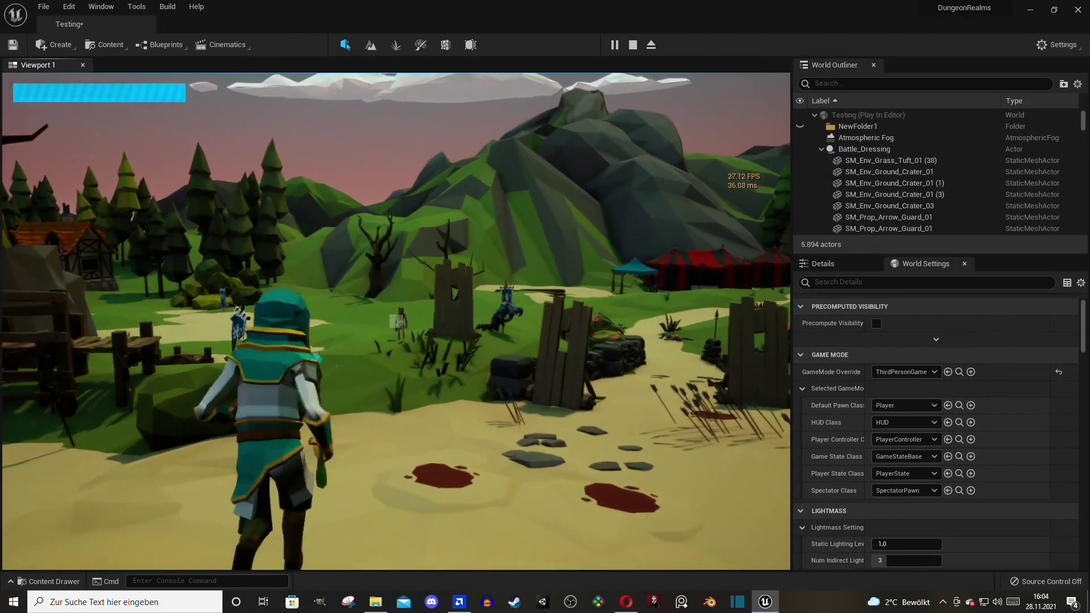
pyautogui.press('a')
pyautogui.press('d')
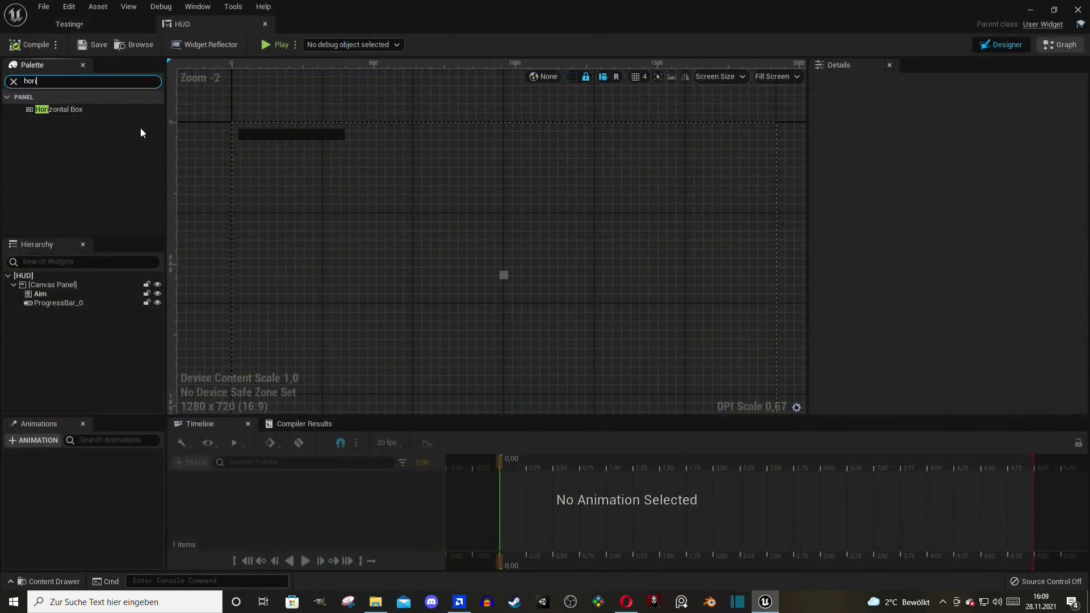
# - Add a Horizontal Box near the middle of the HUD canvas and apply an anchor preset with matching position and alignment
pyautogui.moveTo(59, 109); pyautogui.dragTo(477, 272)
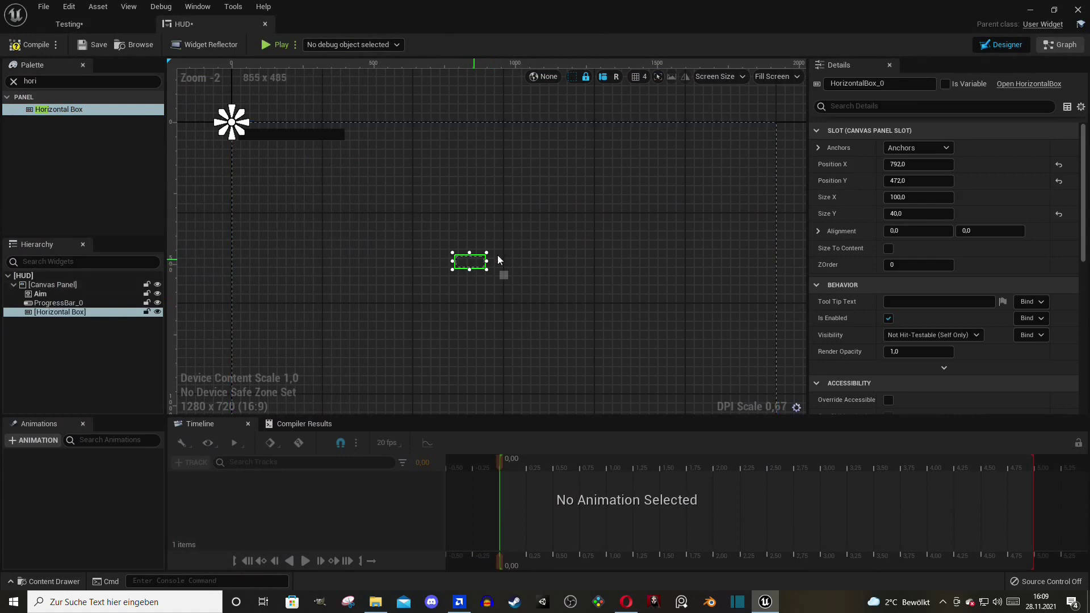
pyautogui.click(918, 148)
pyautogui.keyDown('ctrl'); pyautogui.keyDown('shift'); pyautogui.click(954, 214); pyautogui.keyUp('shift'); pyautogui.keyUp('ctrl')
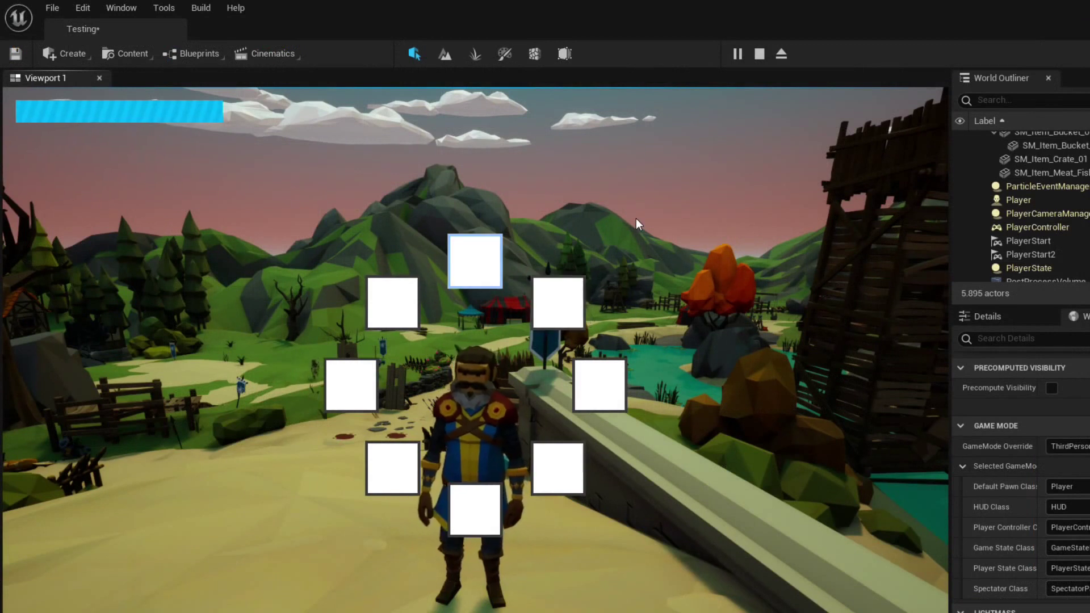
# - Try several slots of the radial selection wheel in single-player and split-screen play to test switching the player's character
pyautogui.click(558, 307)
pyautogui.press('Tab')
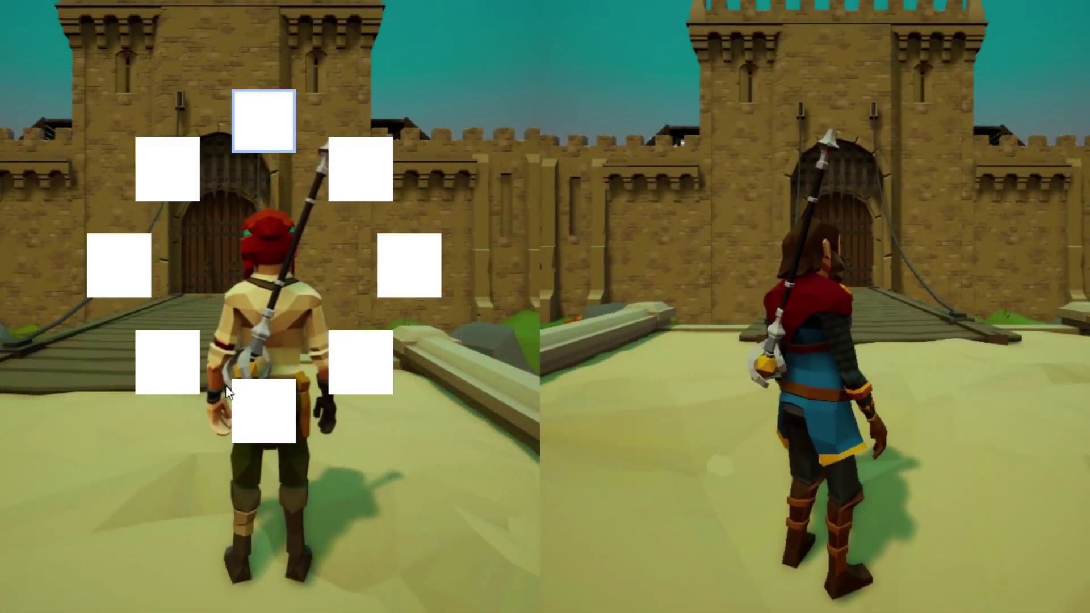
pyautogui.click(155, 367)
pyautogui.click(387, 192)
pyautogui.click(411, 275)
pyautogui.click(250, 127)
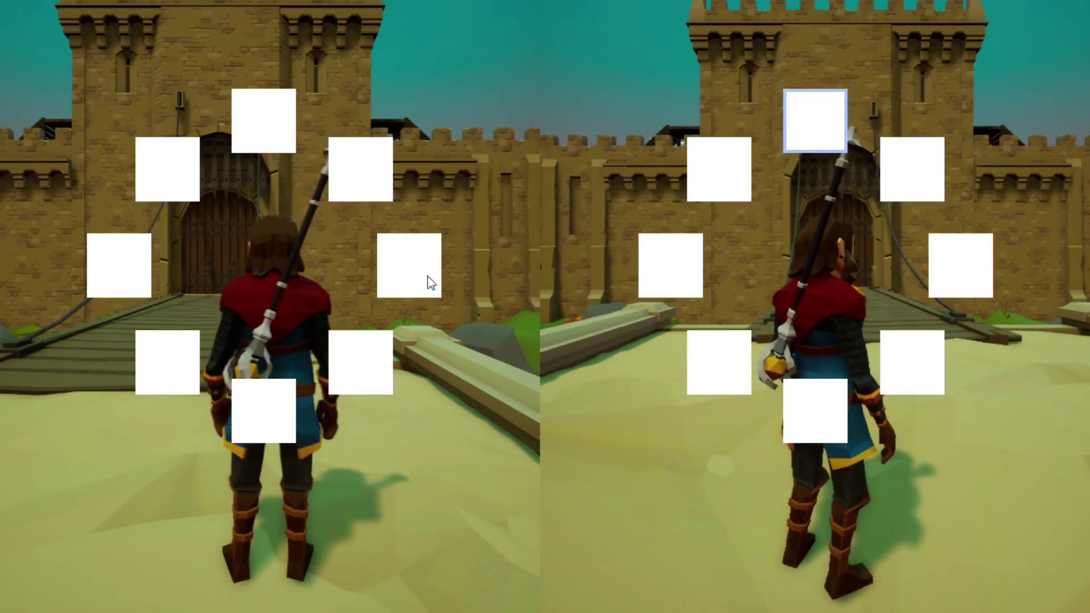
pyautogui.click(363, 189)
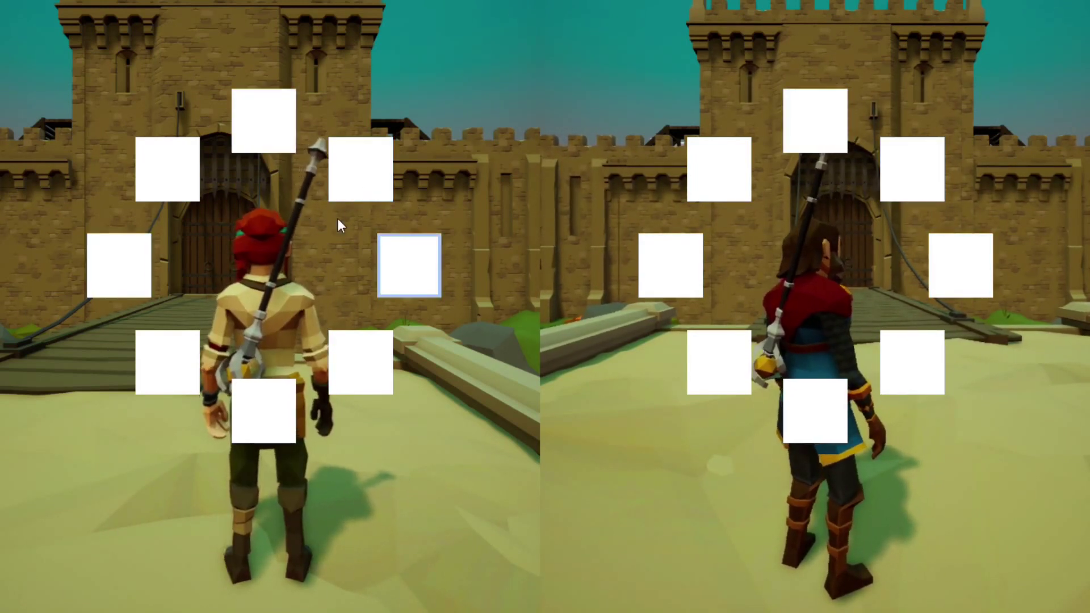